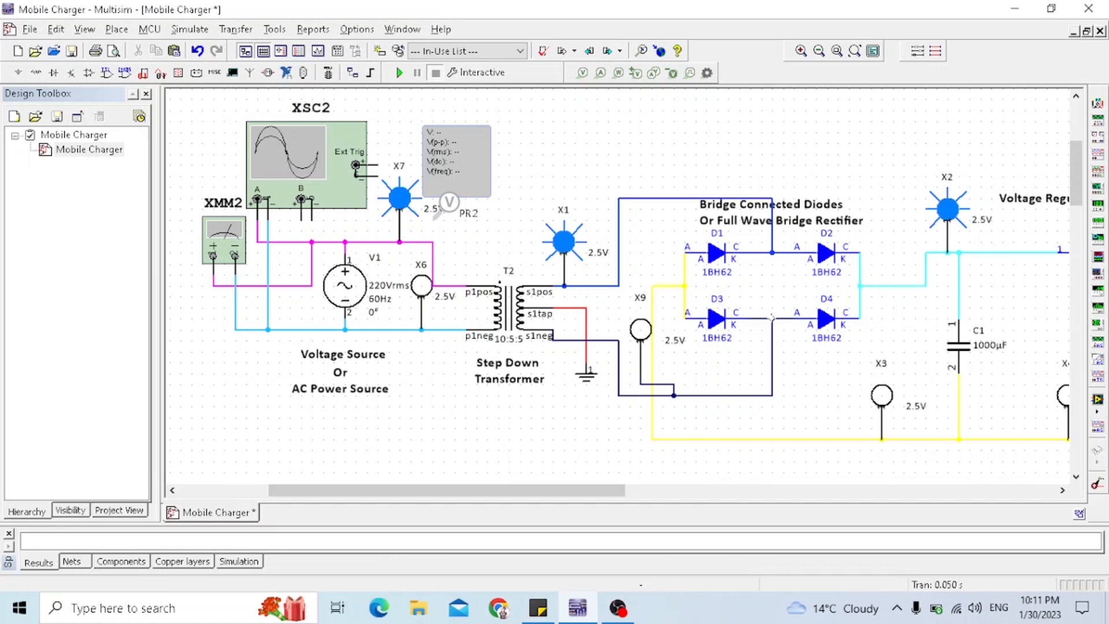
Step: Look up AC_POWER from the parts-list note in the Master Database across all component groups, and close the component browser without placing anything
left_click_drag(588, 490, 755, 491)
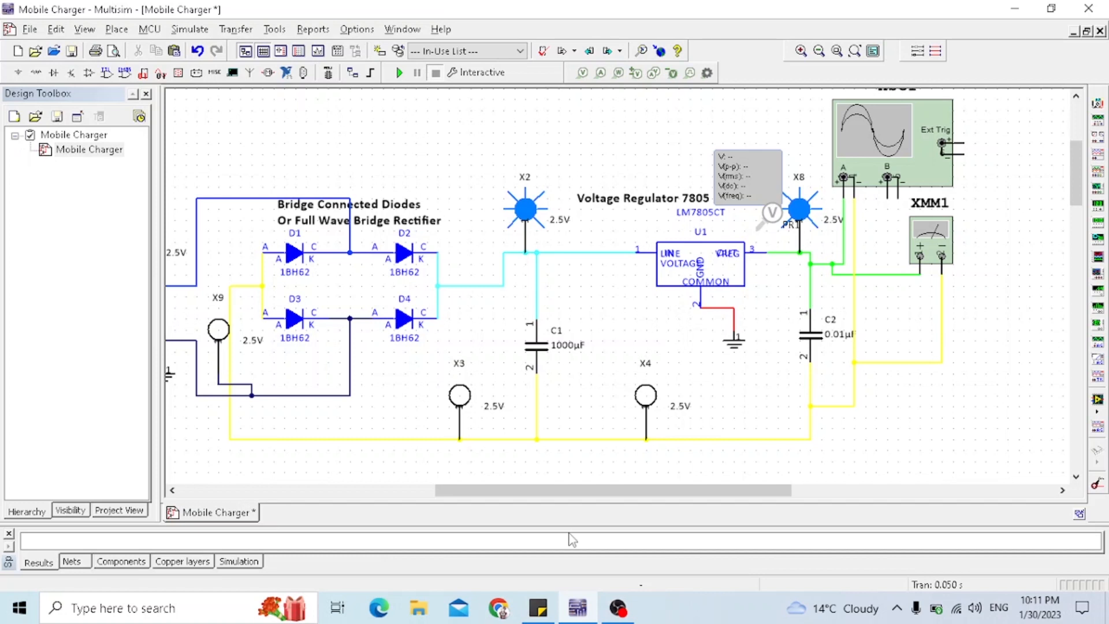
left_click(287, 72)
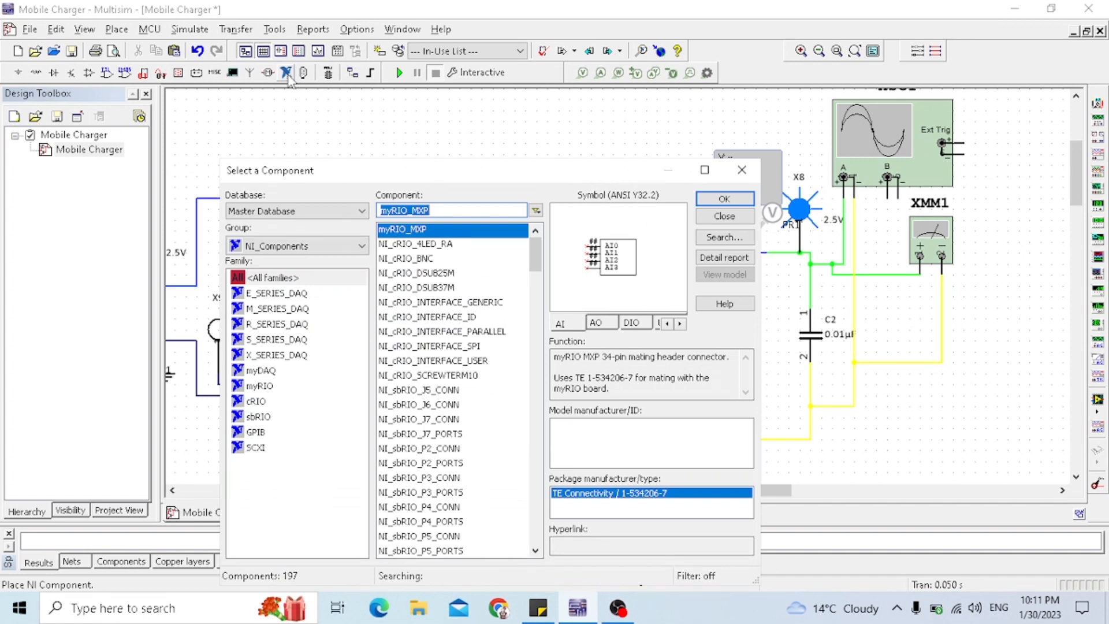
left_click(331, 245)
left_click(307, 264)
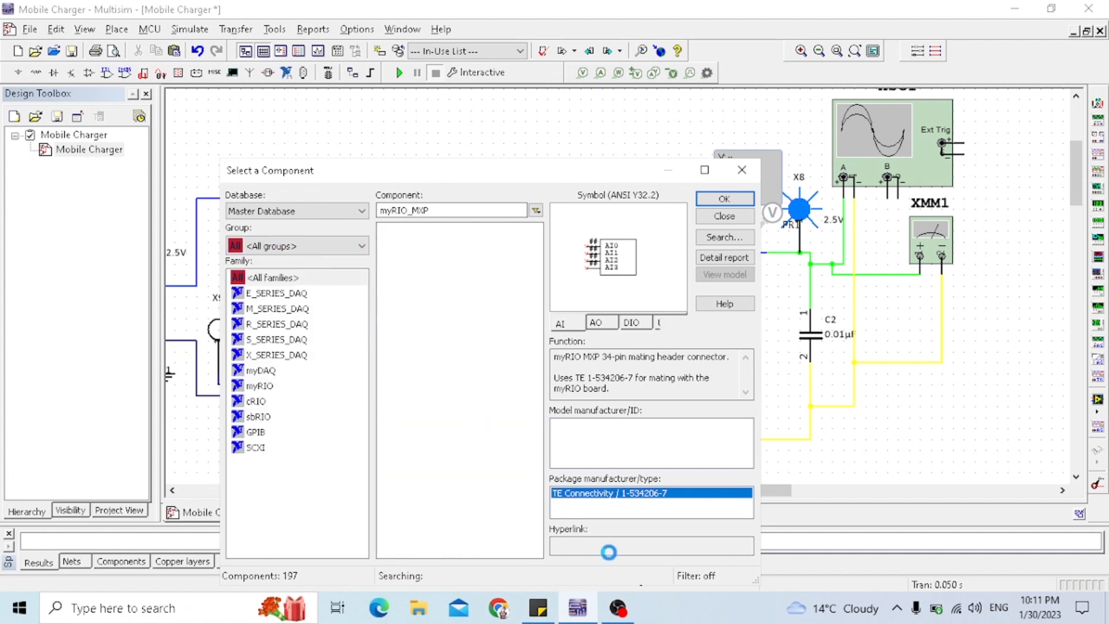
left_click(538, 613)
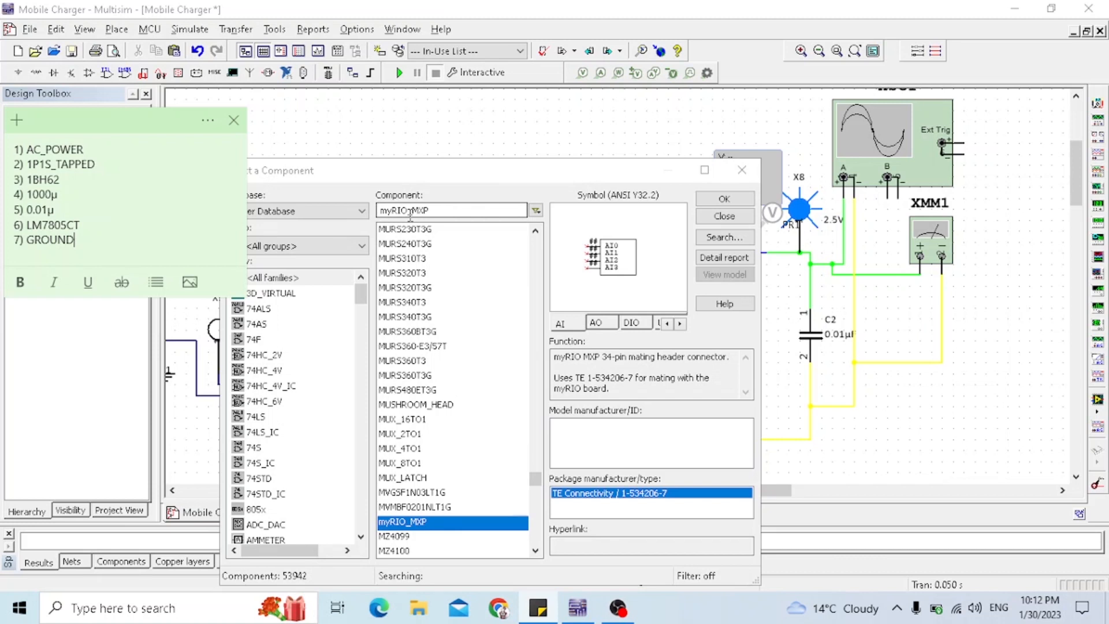
left_click_drag(27, 149, 100, 145)
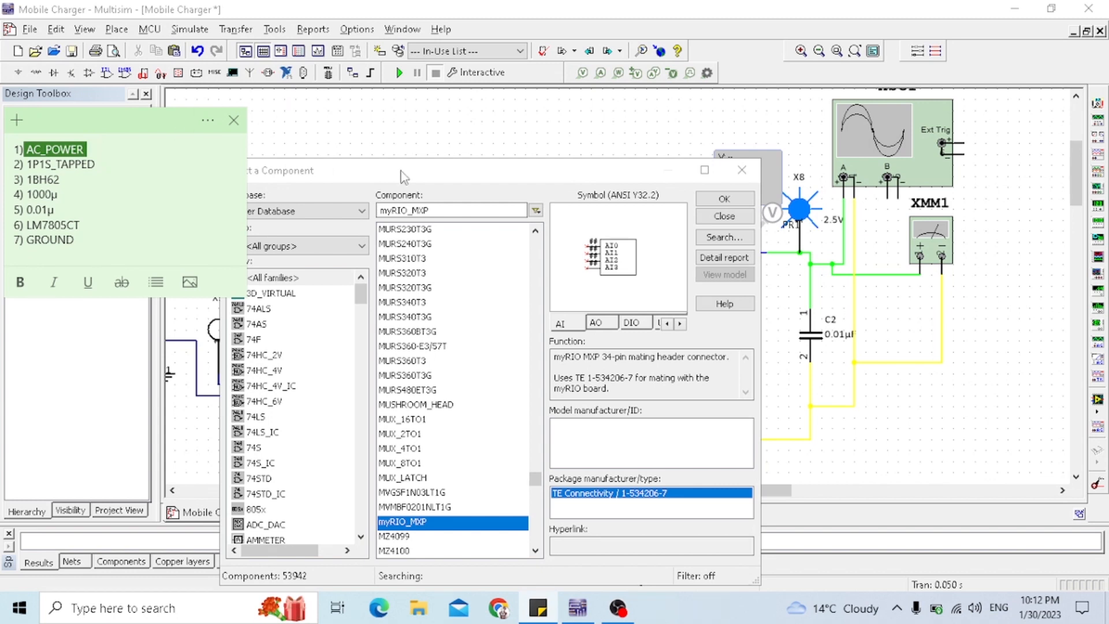
left_click(434, 209)
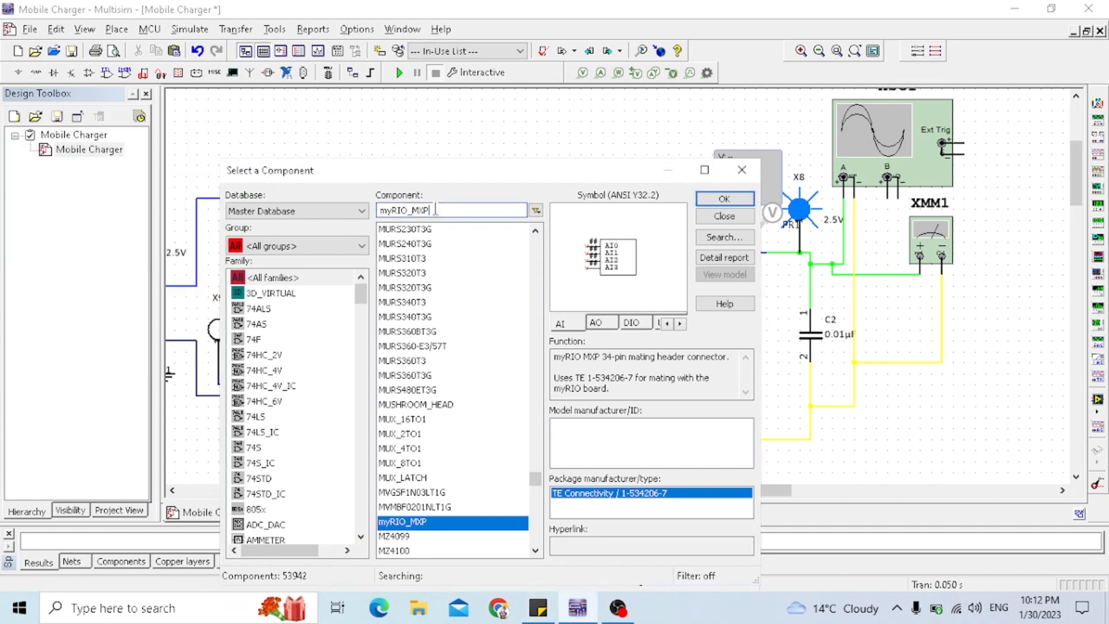
double_click(436, 209)
key("BackSpace")
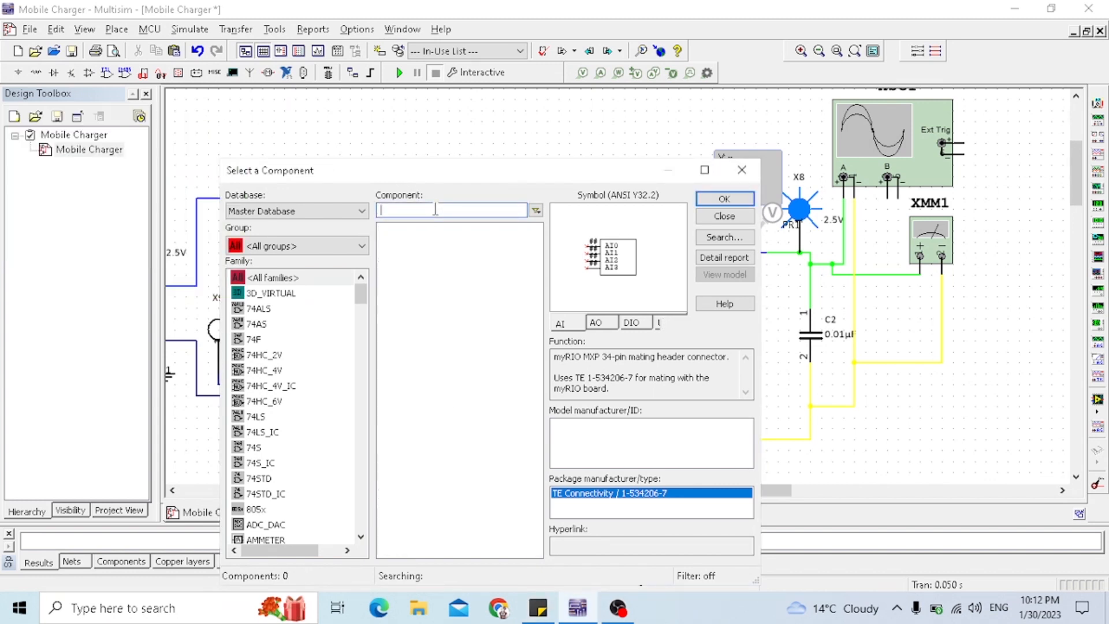
type("AC_POWER")
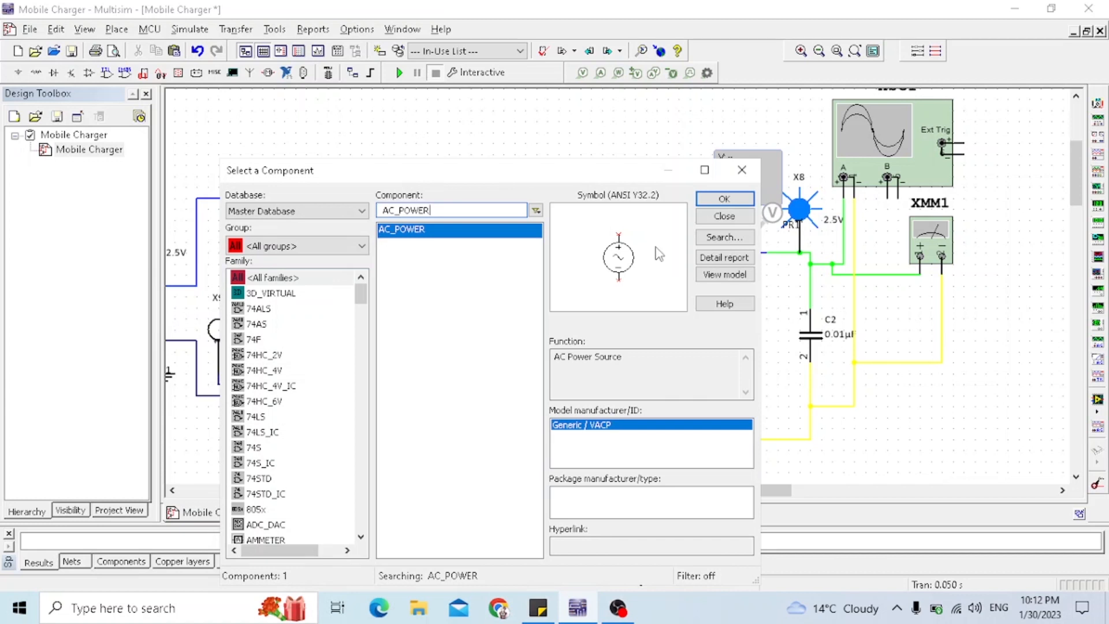
left_click(742, 222)
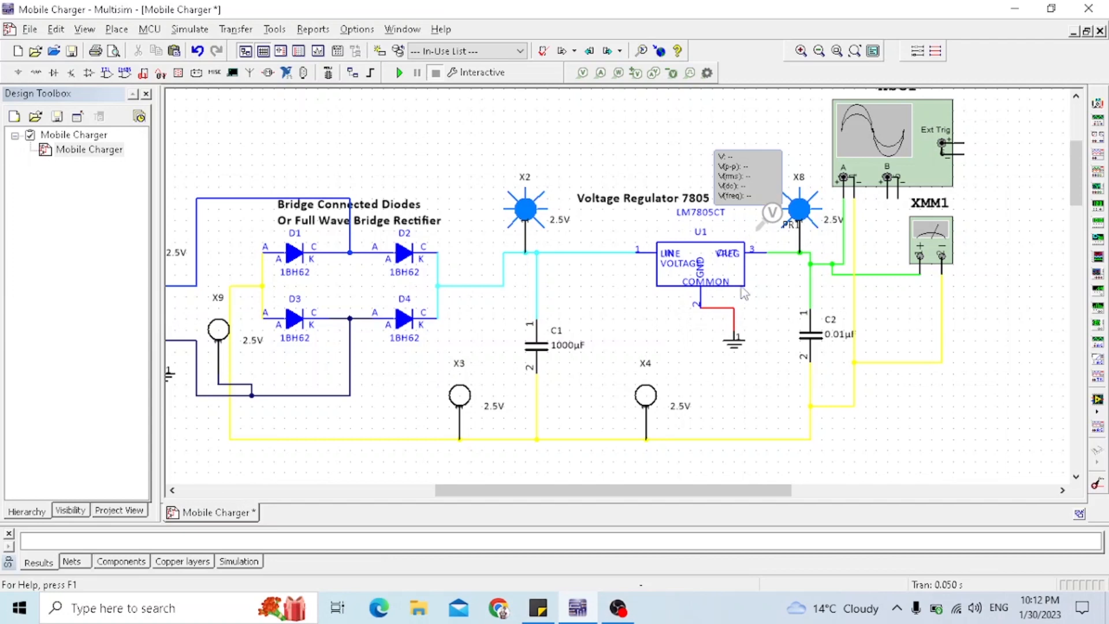
Step: Review the number of turns on the primary and secondary coils of the step-down transformer T2
left_click_drag(571, 490, 415, 491)
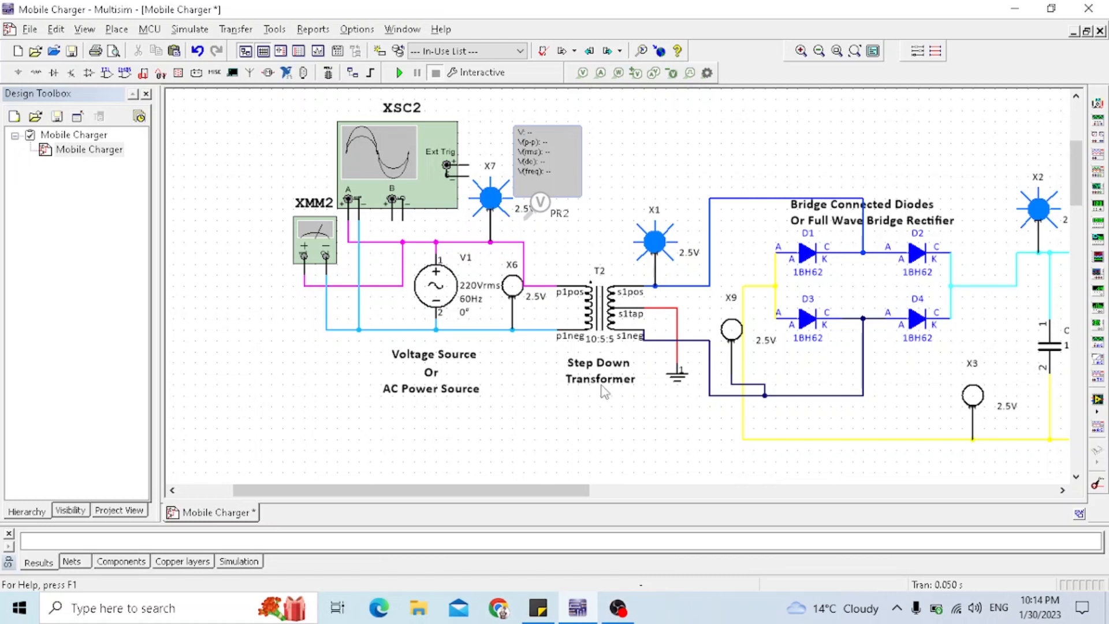
left_click(603, 308)
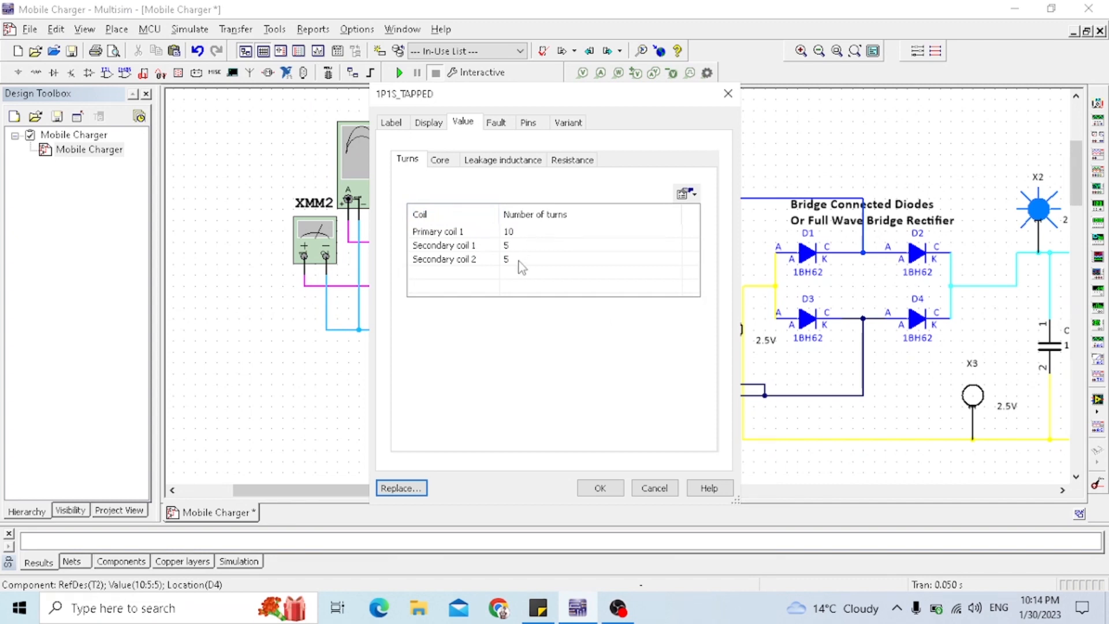
left_click(617, 488)
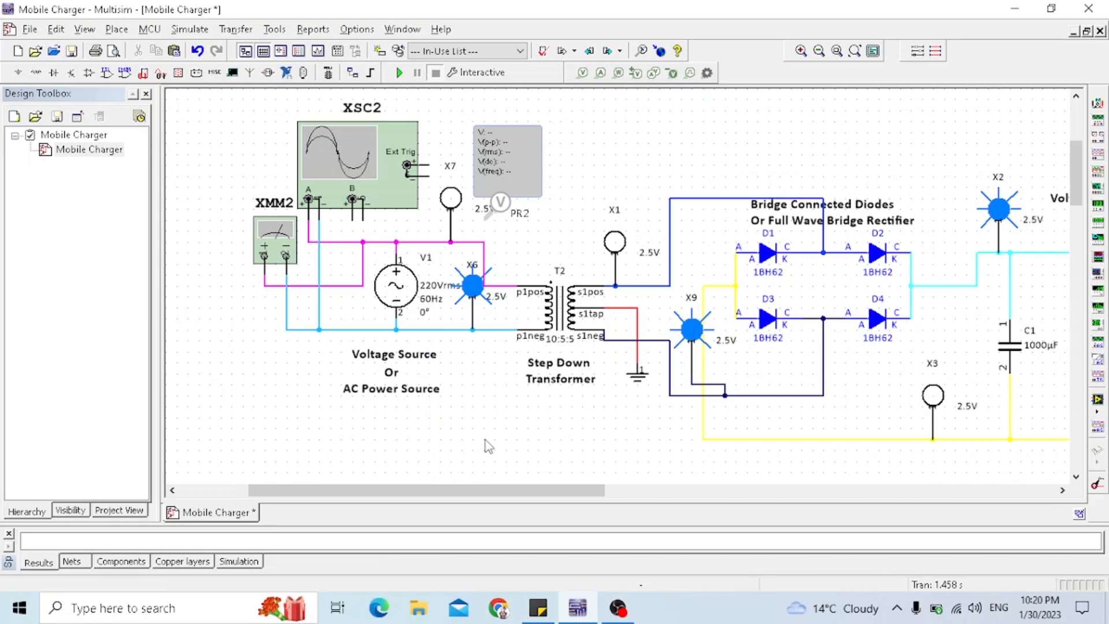
Step: Run the interactive simulation and inspect the circuit from the bridge rectifier through to the 7805 regulator's output
left_click(401, 73)
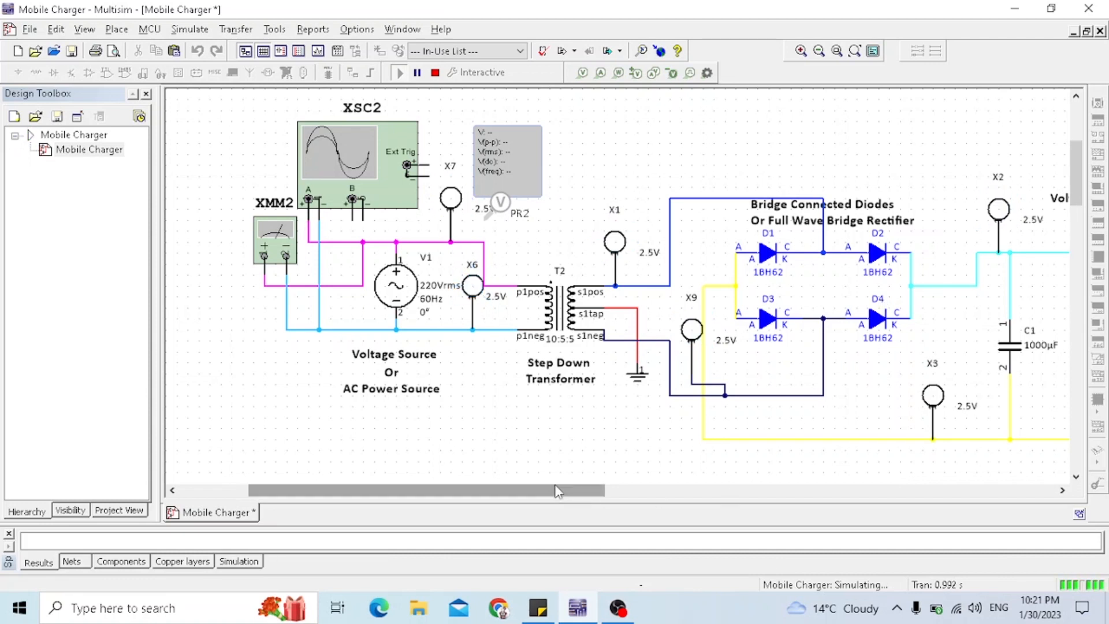
left_click_drag(571, 488, 658, 489)
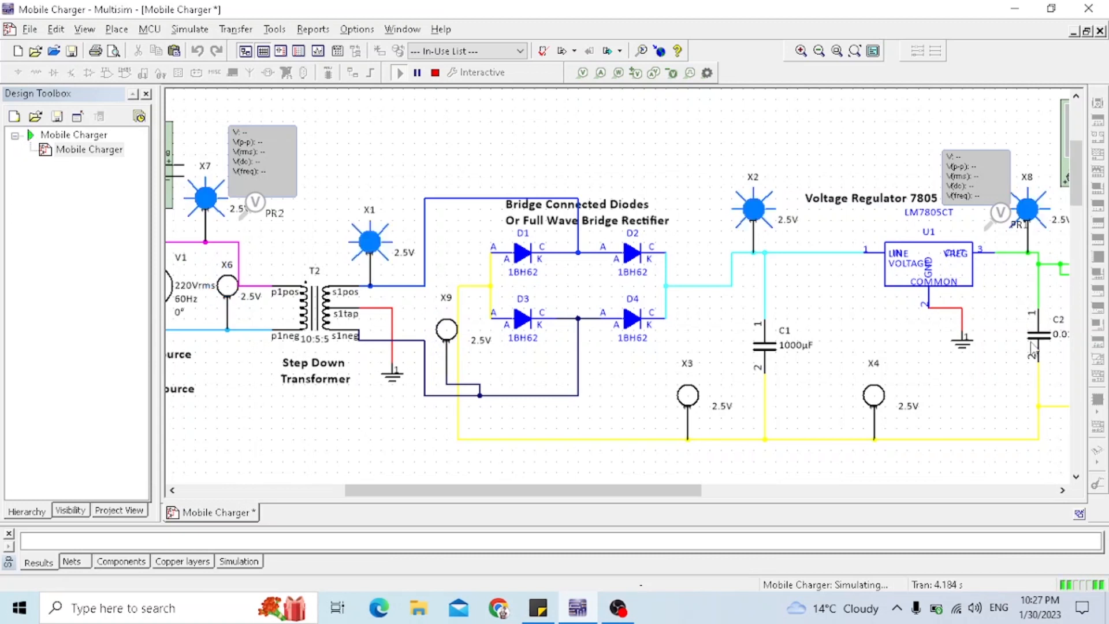
left_click_drag(669, 491, 736, 491)
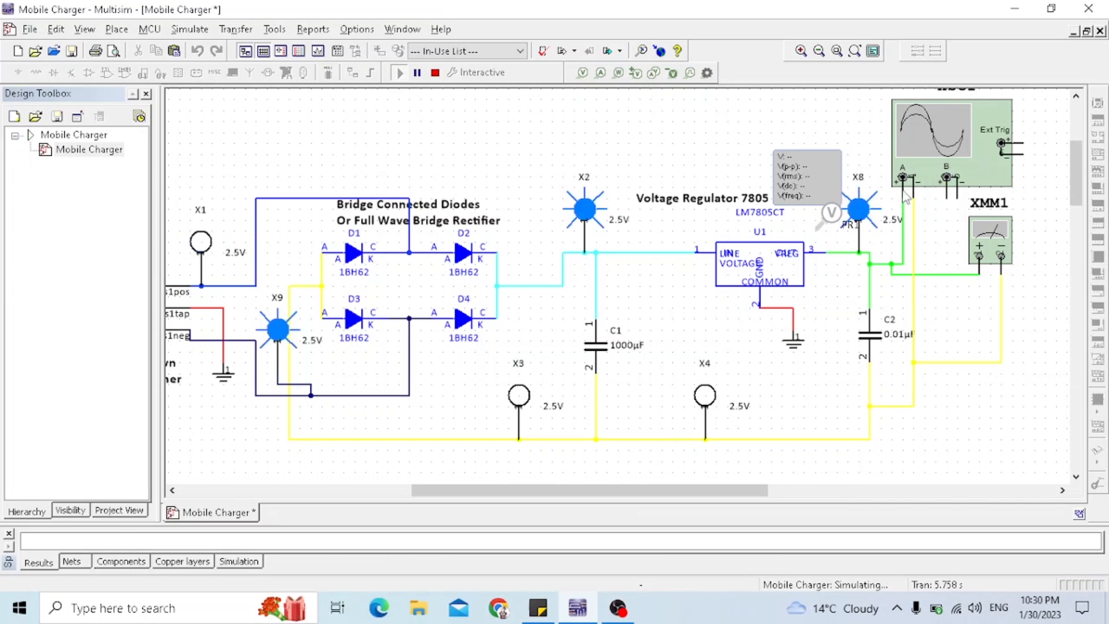
scroll(905, 195, "up", 1)
scroll(906, 196, "up", 1)
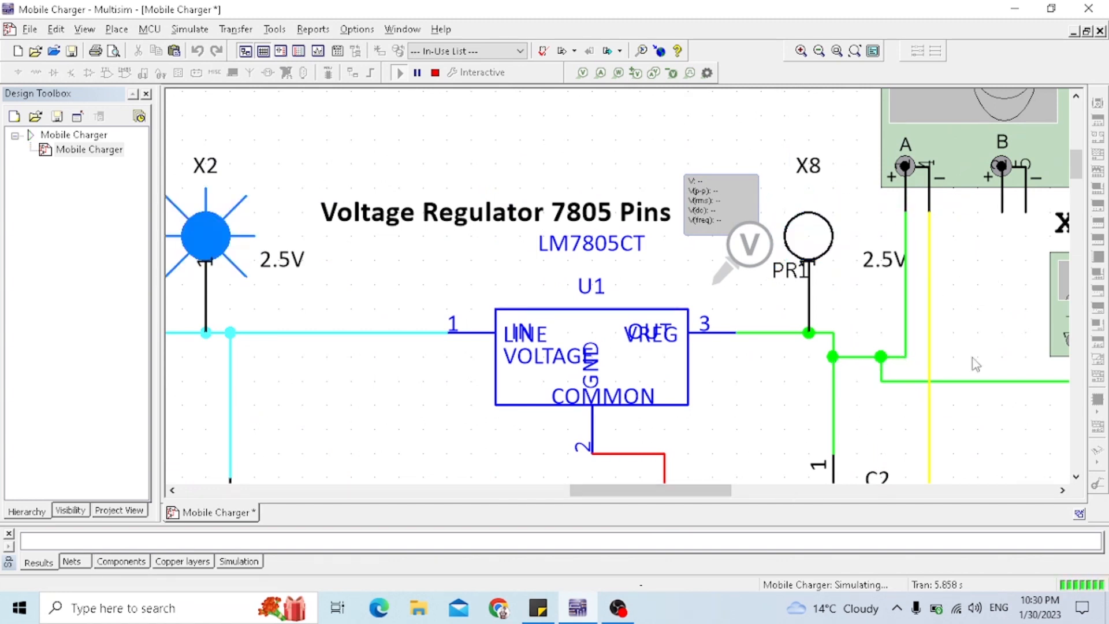
mouse_move(1078, 168)
left_mouse_down()
mouse_move(1078, 209)
mouse_move(1073, 172)
left_mouse_up()
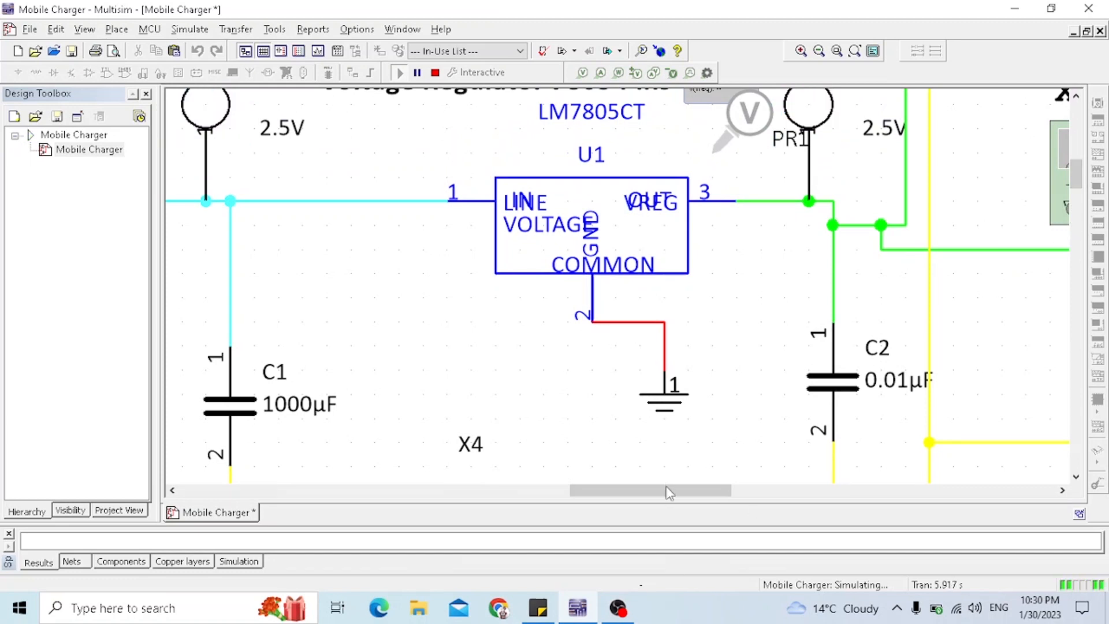
left_click_drag(668, 494, 679, 495)
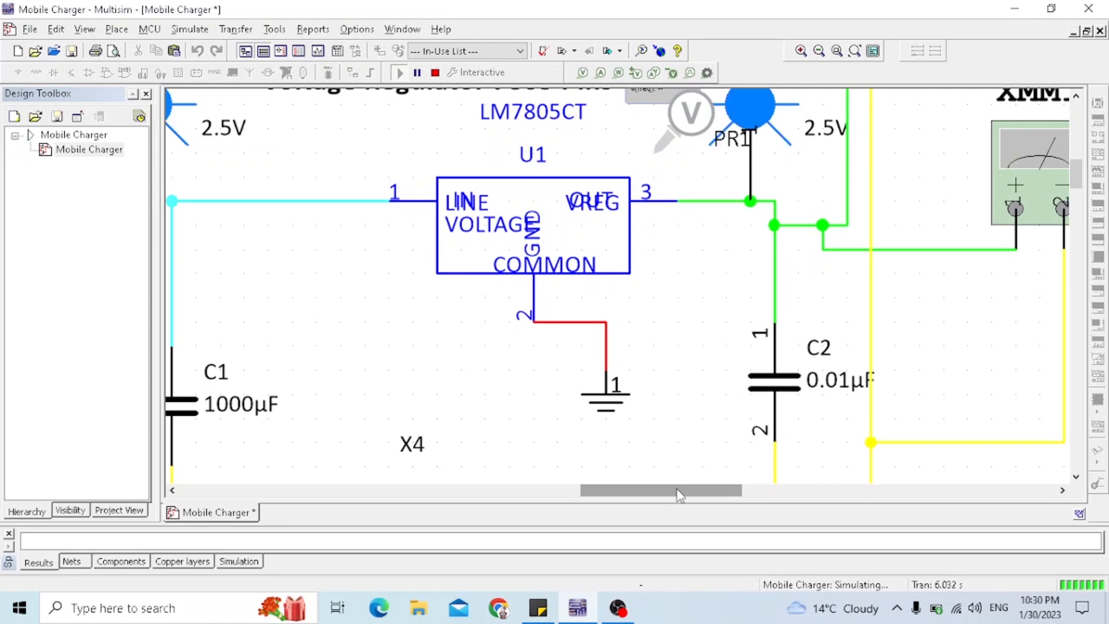
Step: Set Channel A of oscilloscope XSC2 to 500 V/Div while viewing the AC source waveform, and check the reading of multimeter XMM2
left_click_drag(679, 495, 330, 478)
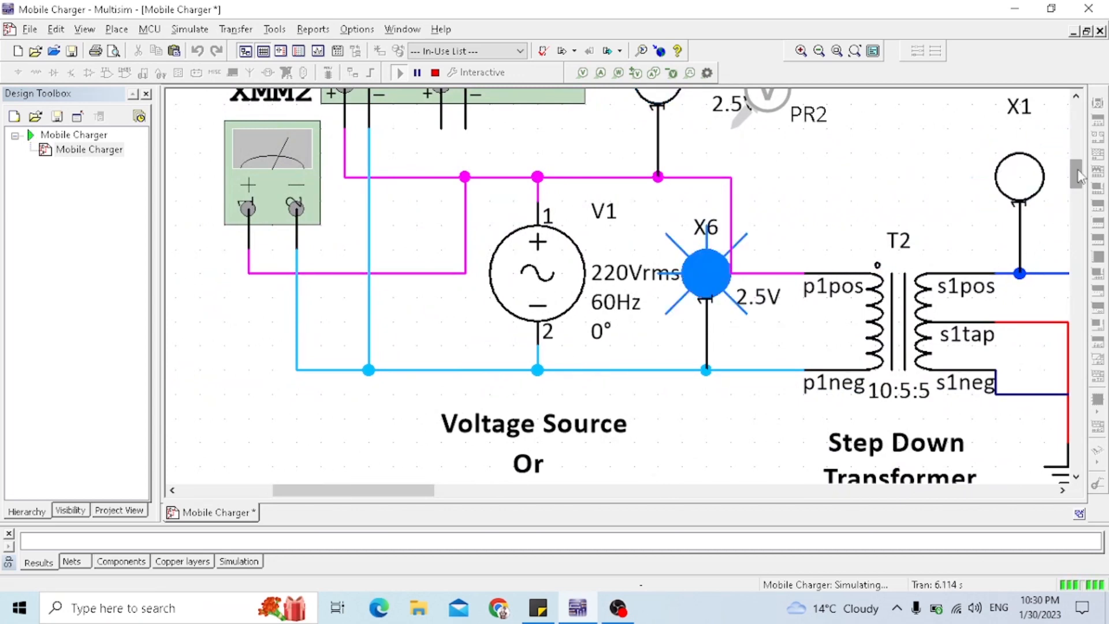
left_click_drag(1078, 177, 1078, 159)
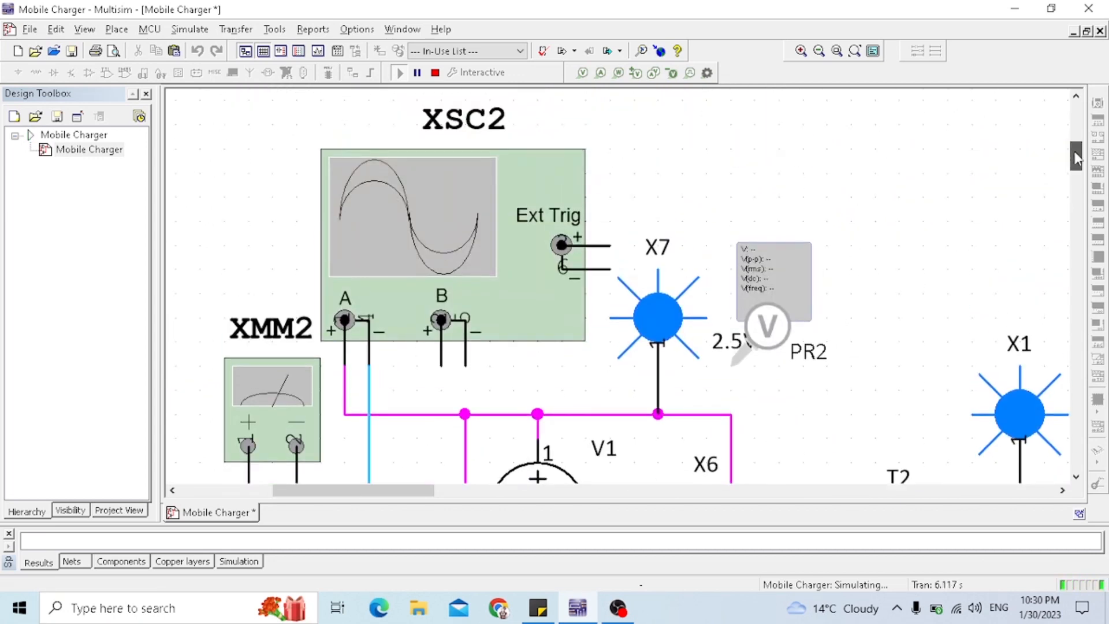
double_click(482, 266)
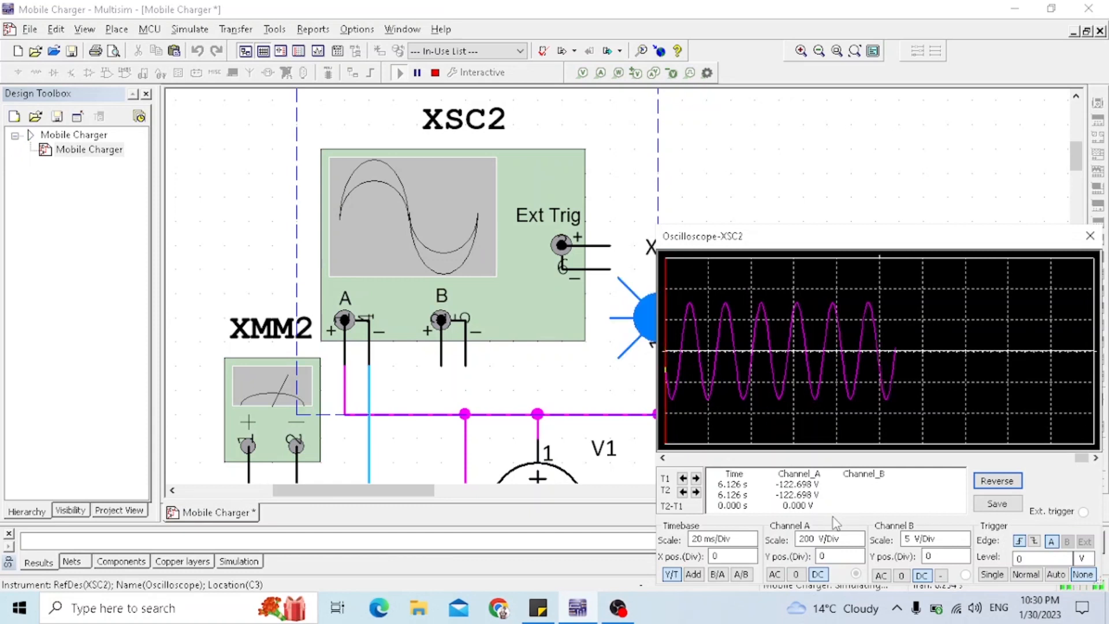
left_click(836, 540)
left_click(860, 536)
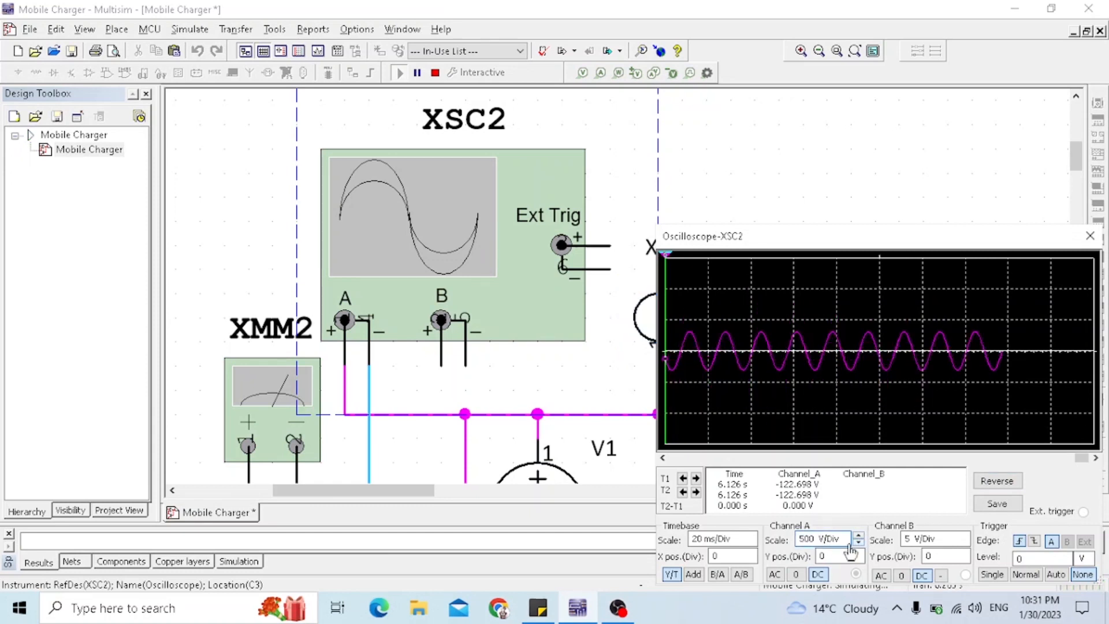
left_click(751, 536)
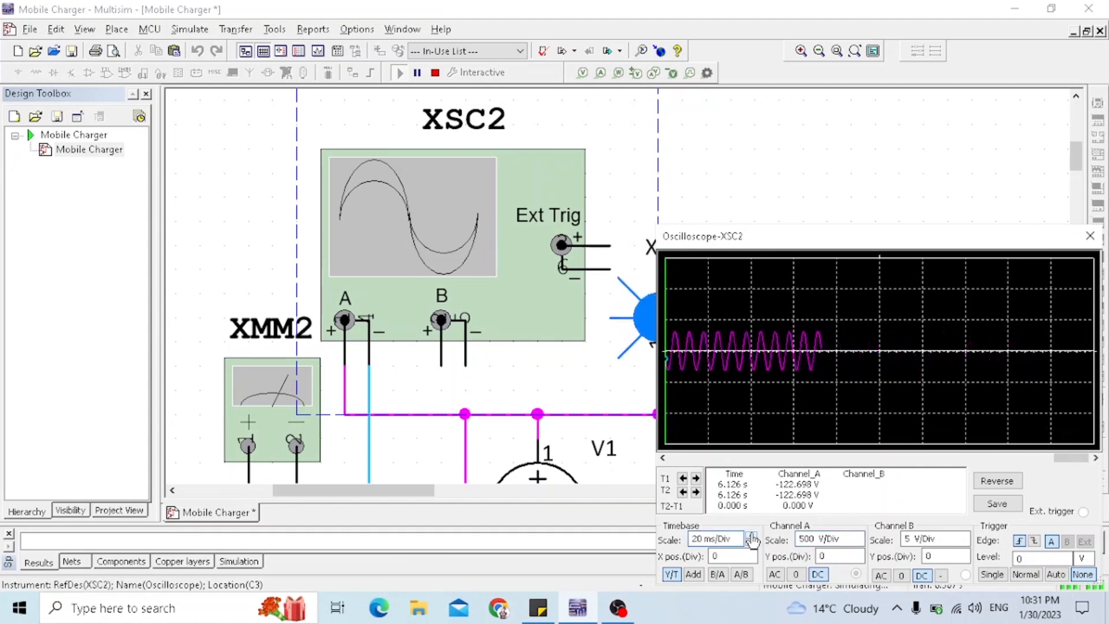
left_click(1090, 235)
double_click(294, 443)
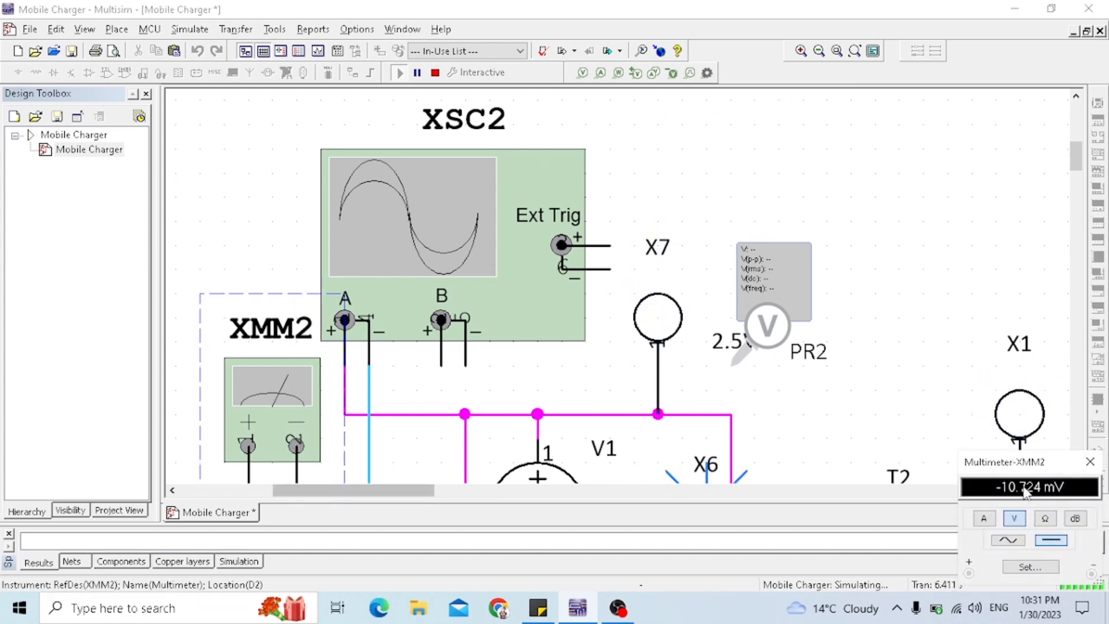
left_click(1090, 461)
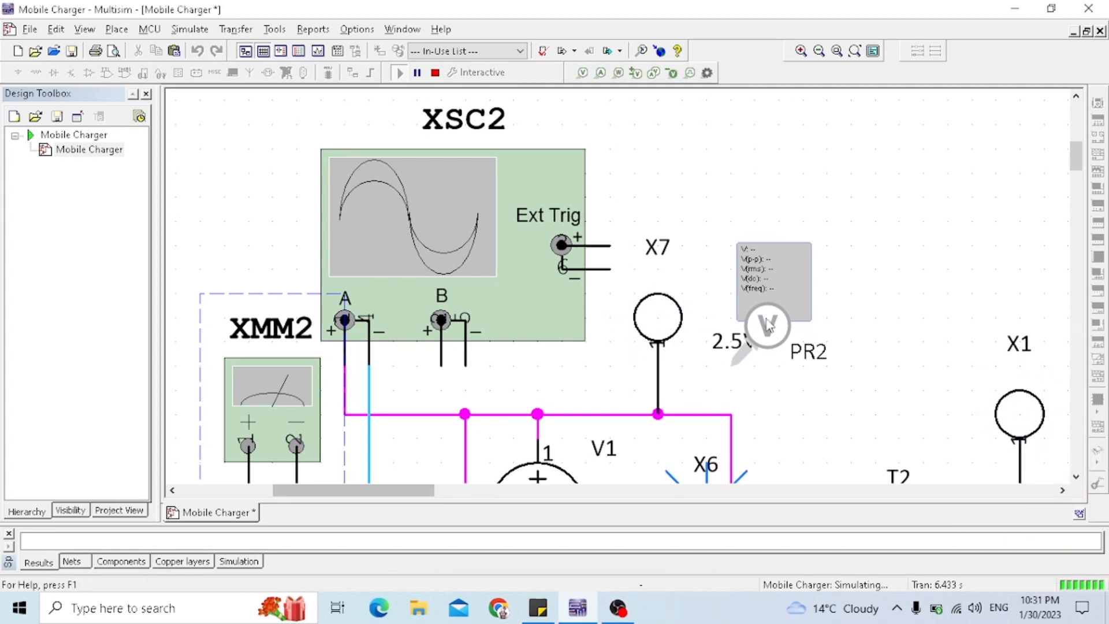
Step: Attach voltage probe PR2 to the wire between lamp X7 and the transformer primary, and read its values up close
left_click(744, 375)
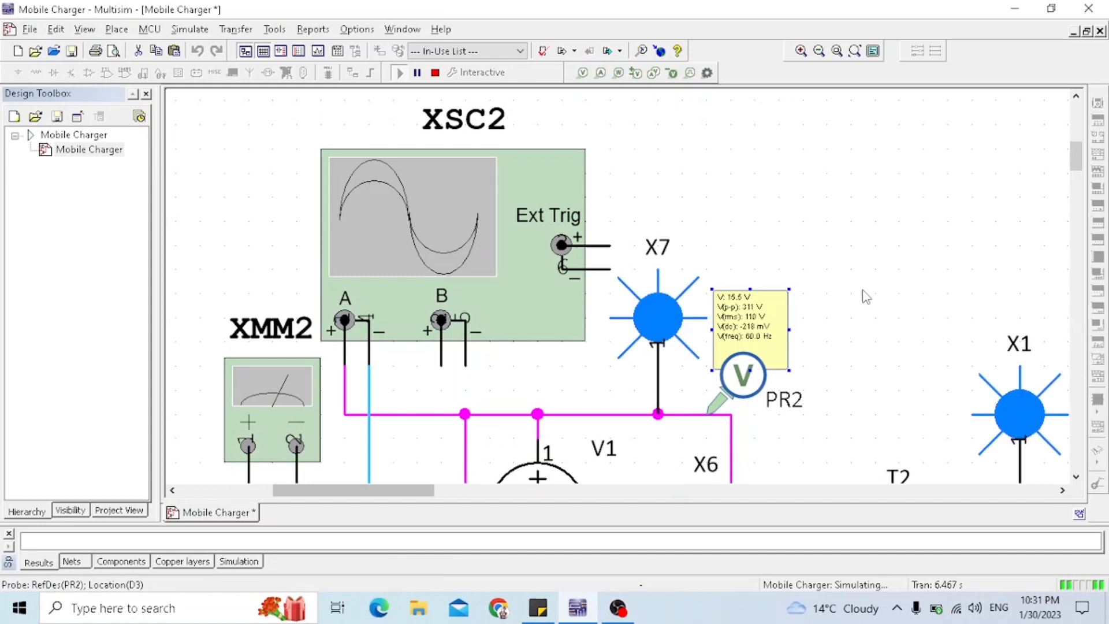
scroll(780, 336, "down", 3)
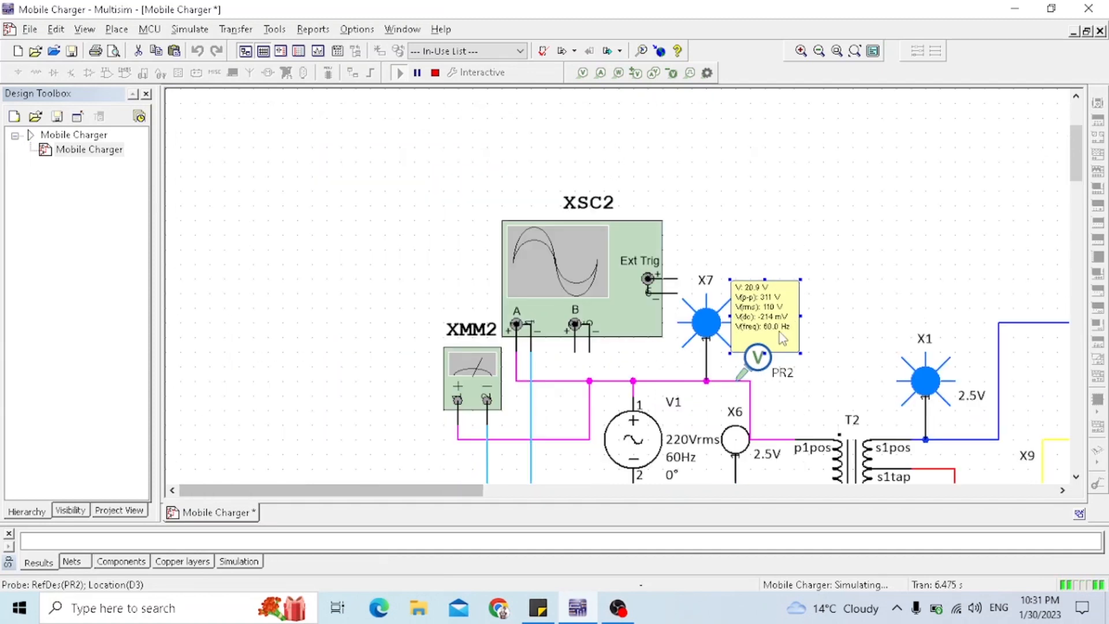
scroll(780, 337, "up", 2)
scroll(779, 332, "up", 3)
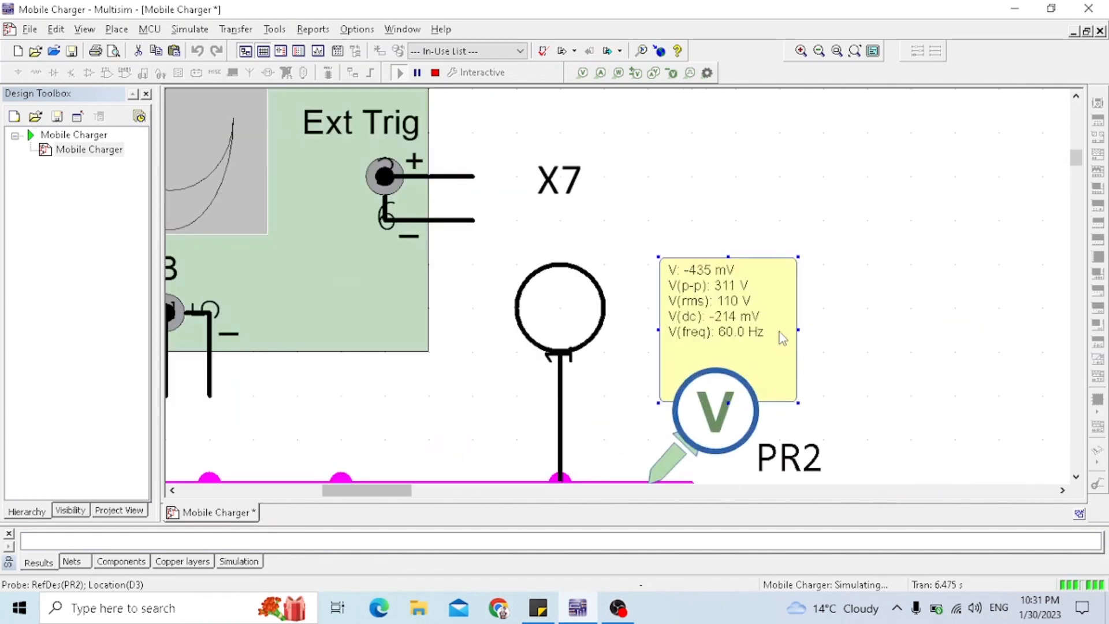
scroll(721, 323, "down", 4)
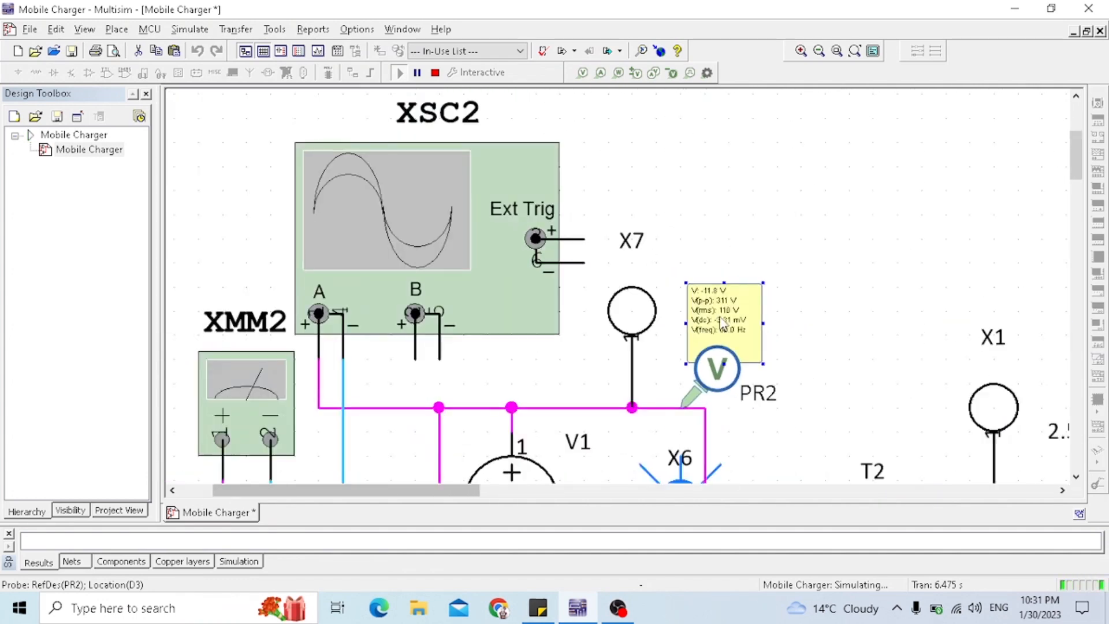
Step: Attach voltage probe PR1 to the 7805 regulator's output wire and read its values up close
left_click_drag(456, 494, 772, 501)
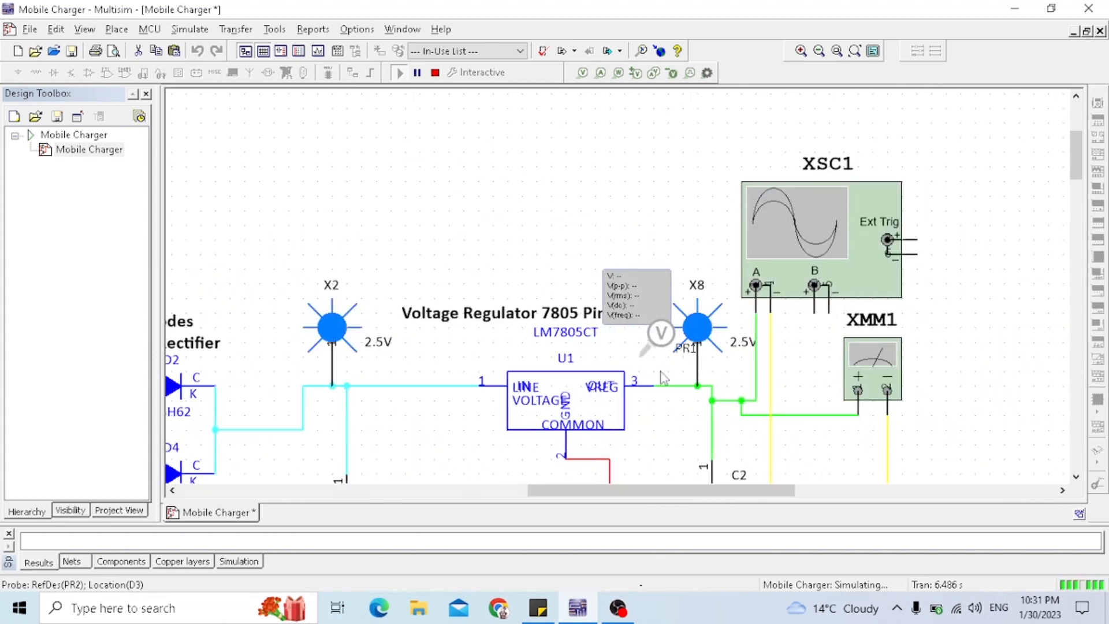
left_click_drag(660, 345, 689, 362)
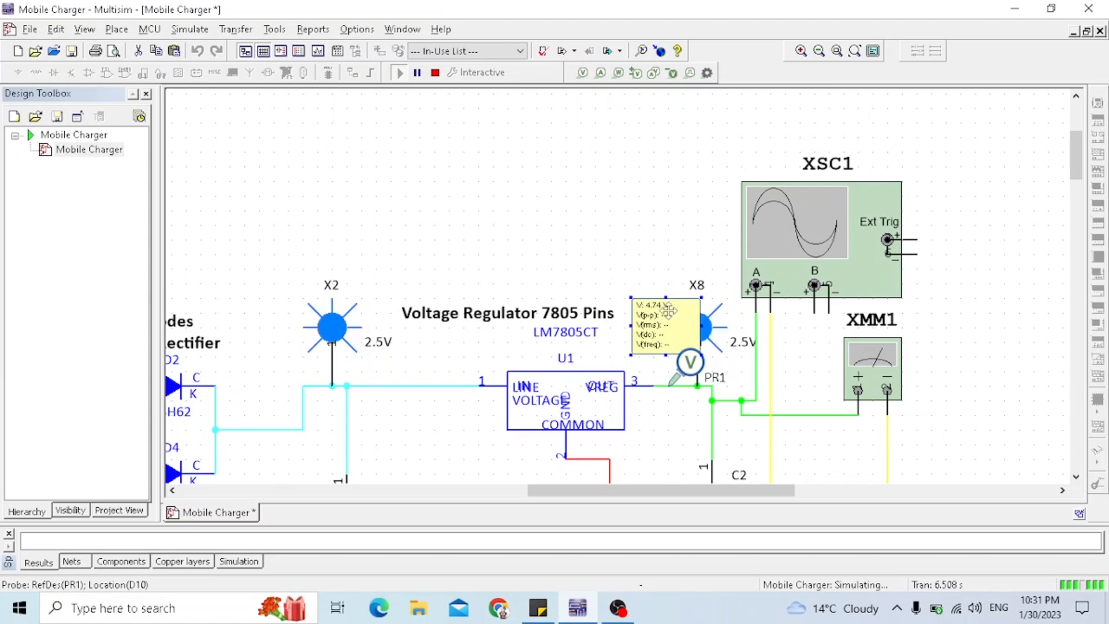
scroll(669, 312, "up", 5)
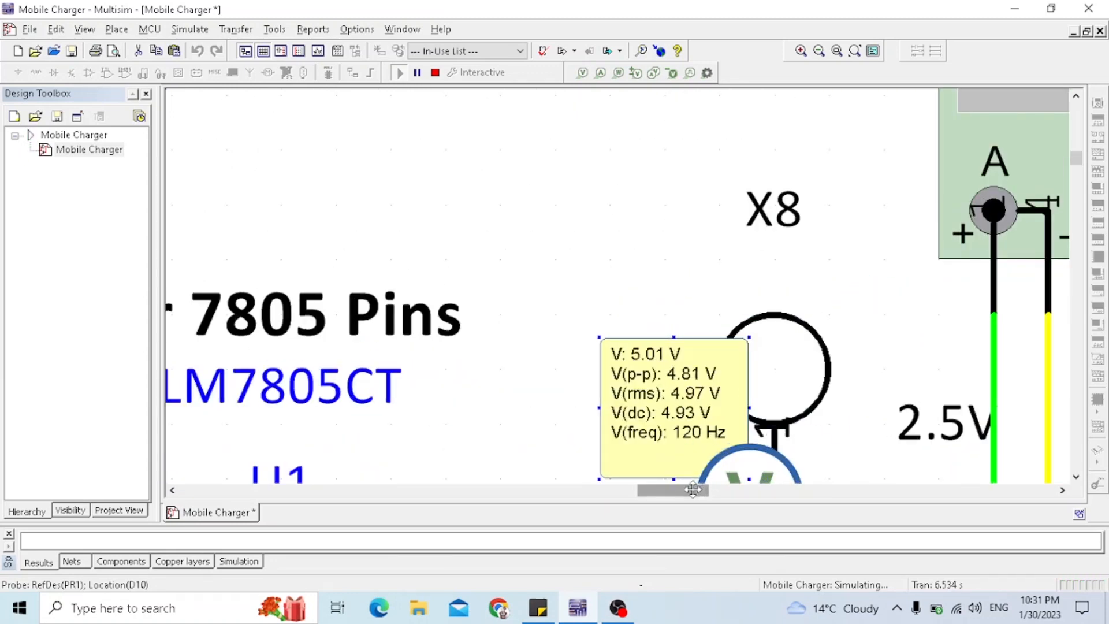
Step: Set Channel A of oscilloscope XSC1 to 100 V/Div while viewing the output waveform, and check the reading of multimeter XMM1
left_click_drag(698, 490, 749, 489)
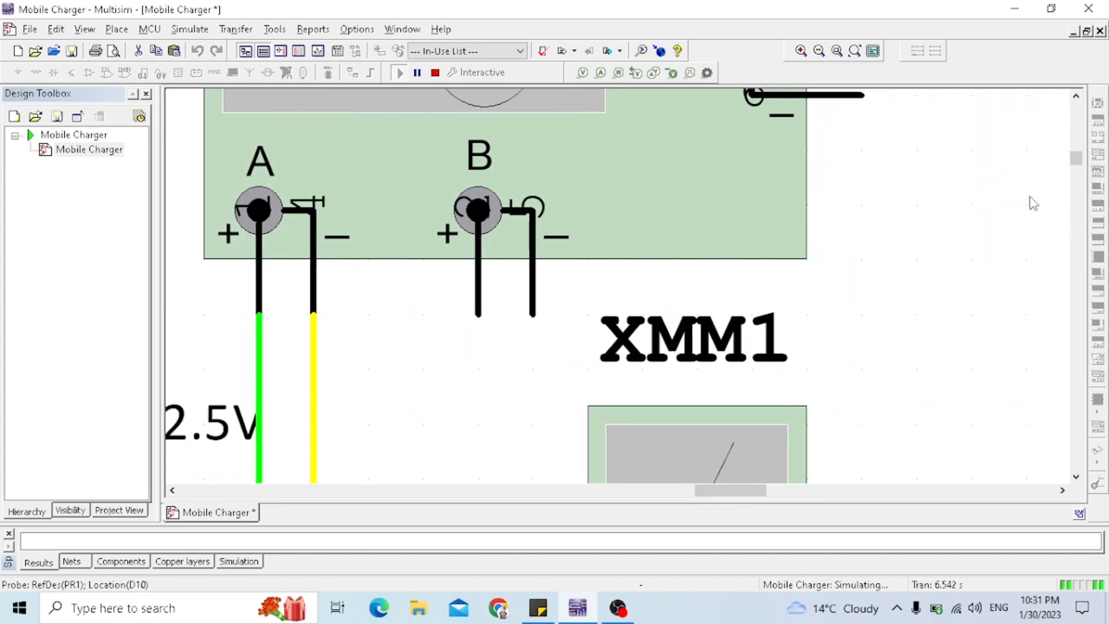
scroll(776, 290, "down", 5)
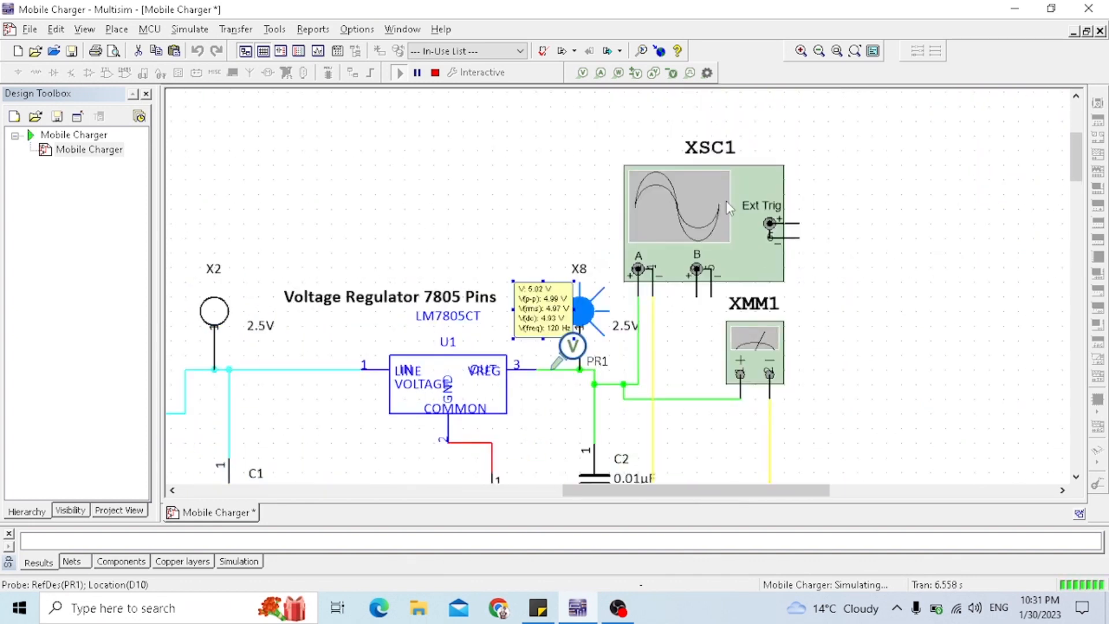
double_click(726, 201)
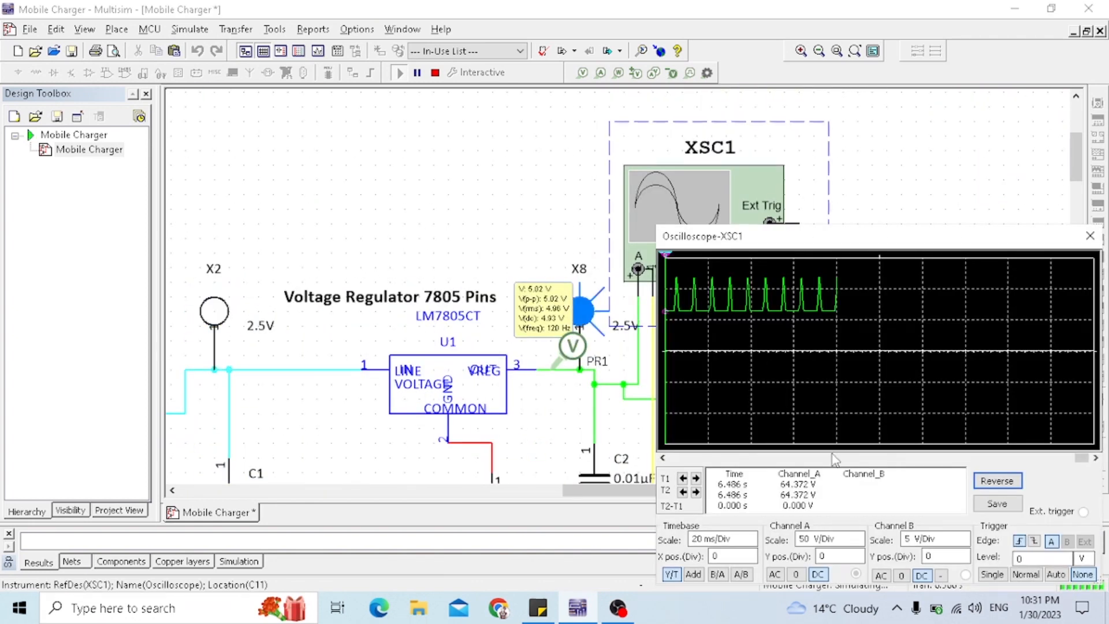
left_click(859, 536)
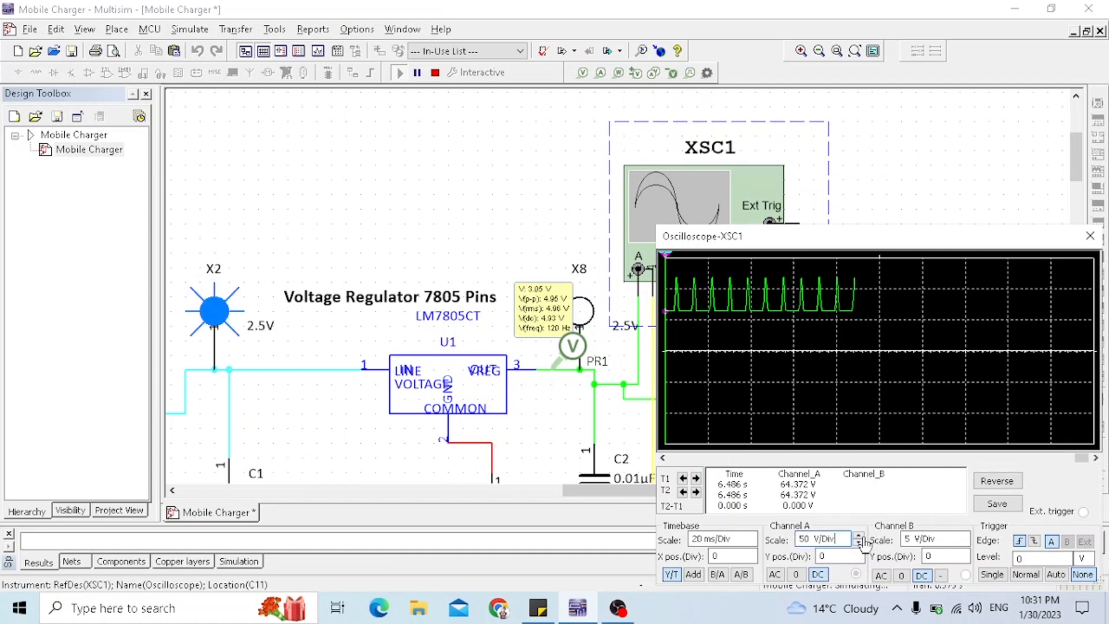
left_click(751, 535)
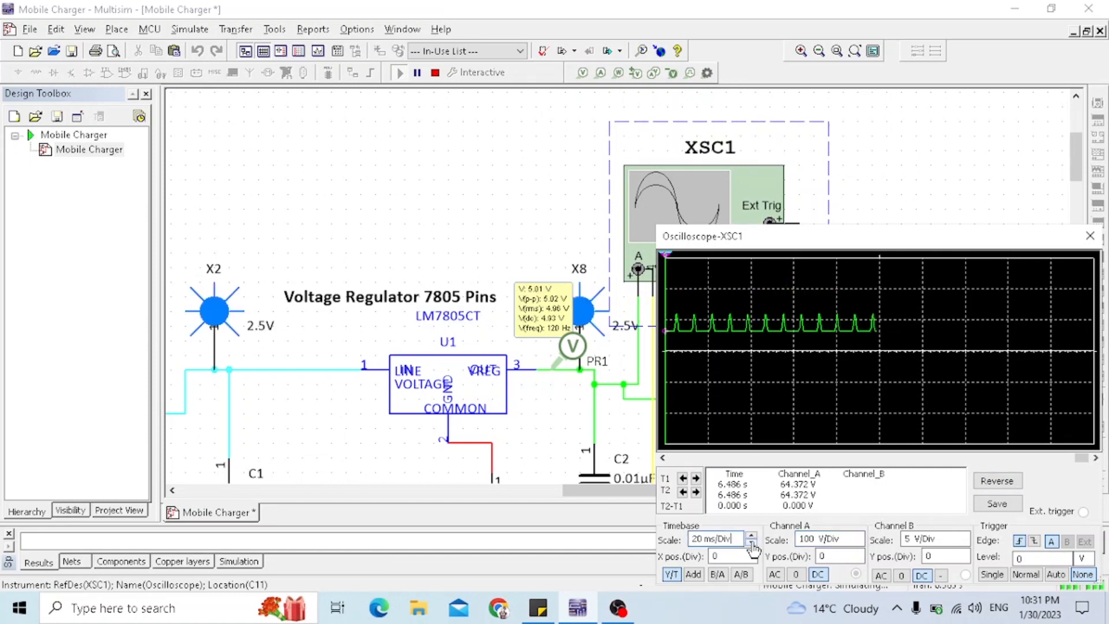
left_click(1090, 236)
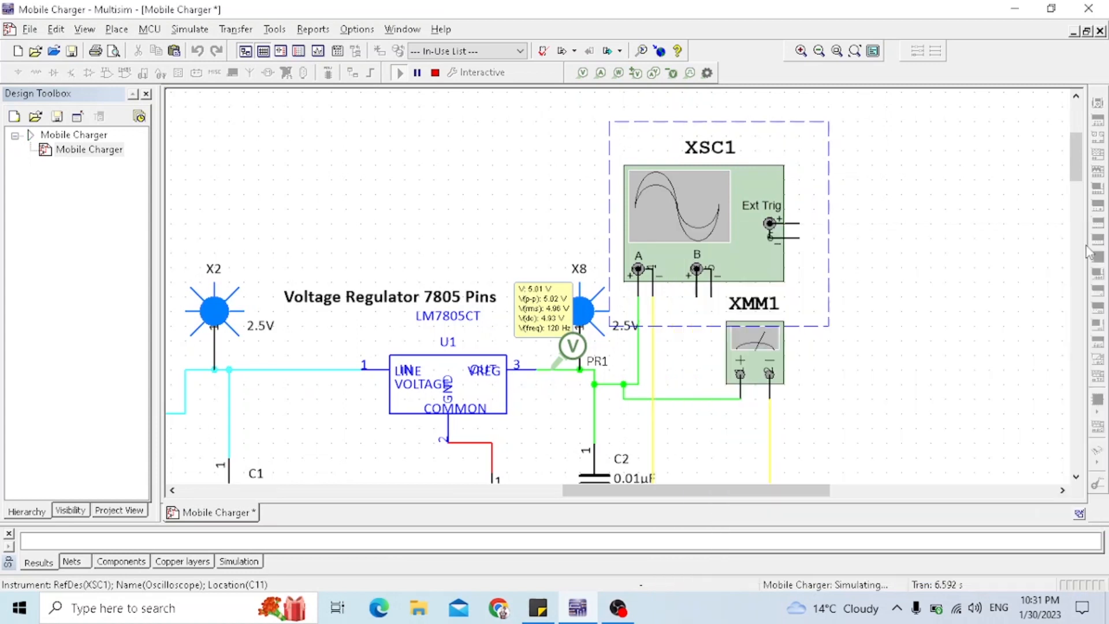
double_click(769, 373)
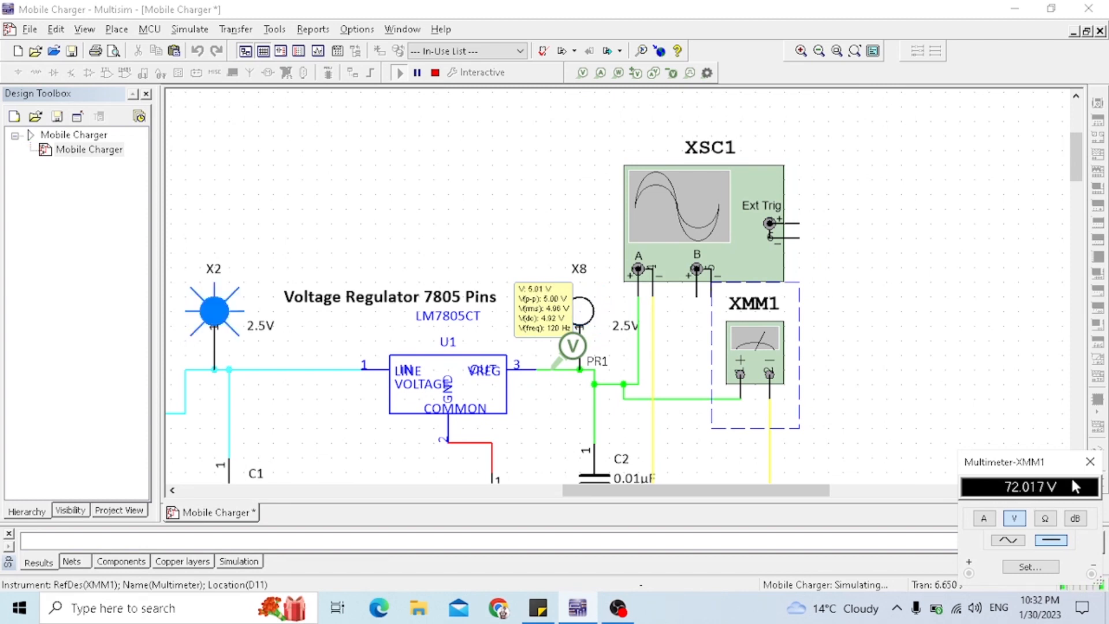
left_click(1088, 463)
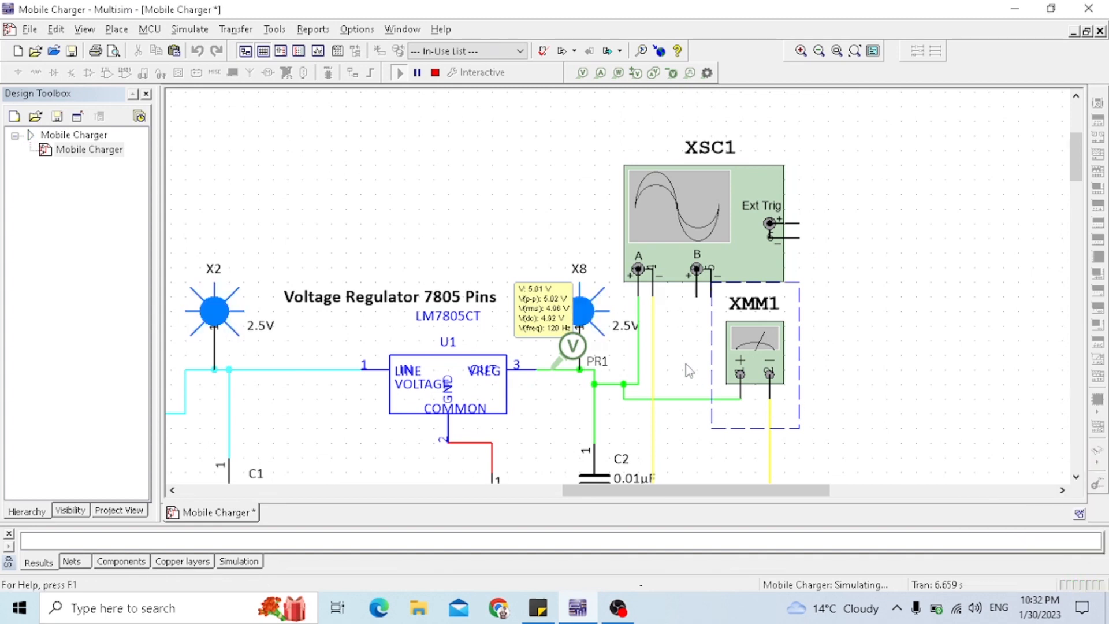